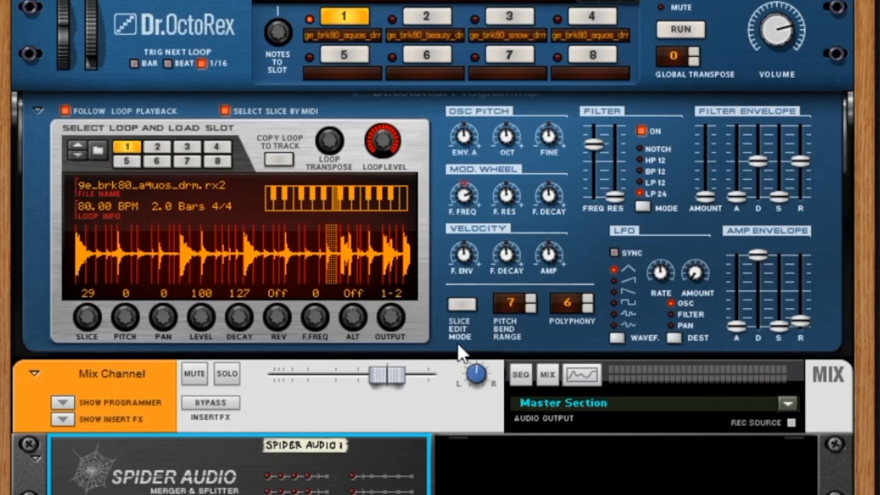
- Turn on slice edit mode and draw varying pitch values across all slices of loop 1
left_click(465, 300)
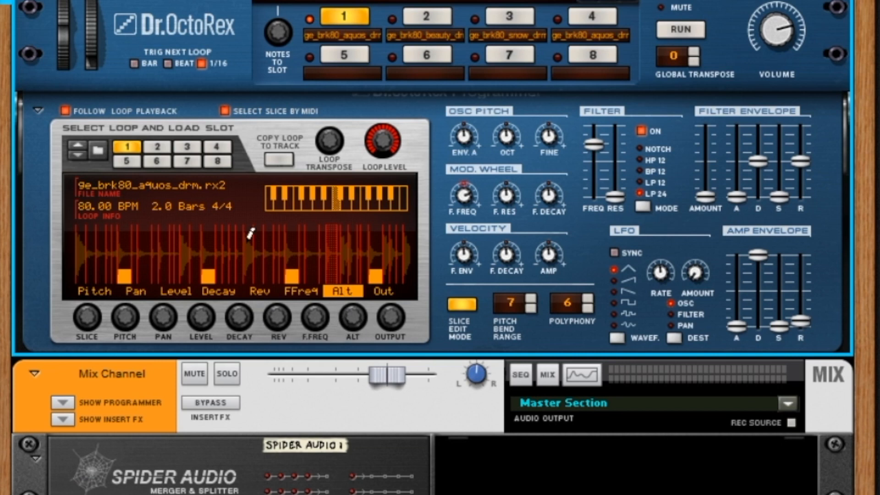
left_click(103, 292)
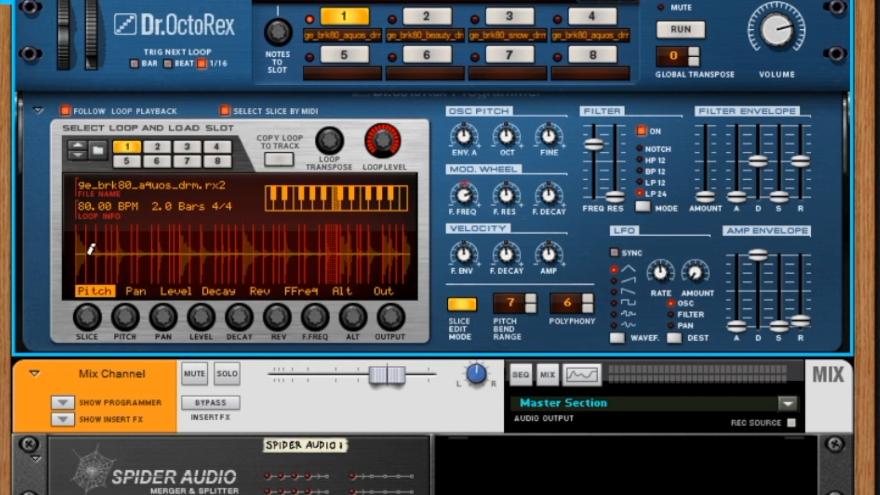
mouse_move(93, 271)
left_mouse_down()
mouse_move(143, 238)
mouse_move(183, 242)
mouse_move(206, 268)
mouse_move(260, 239)
mouse_move(327, 255)
mouse_move(353, 235)
mouse_move(389, 272)
left_mouse_up()
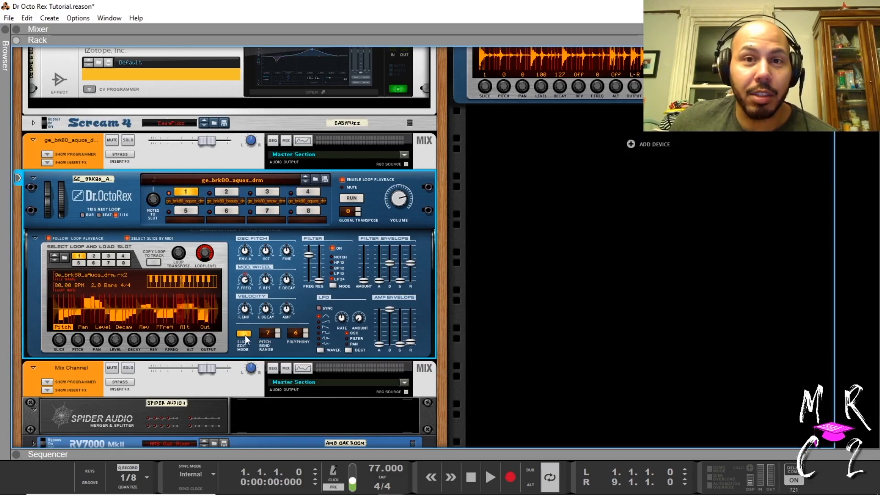
- Leave slice edit mode to check the pitch values of individual slices in loop 1, and return to slice edit mode
left_click(243, 333)
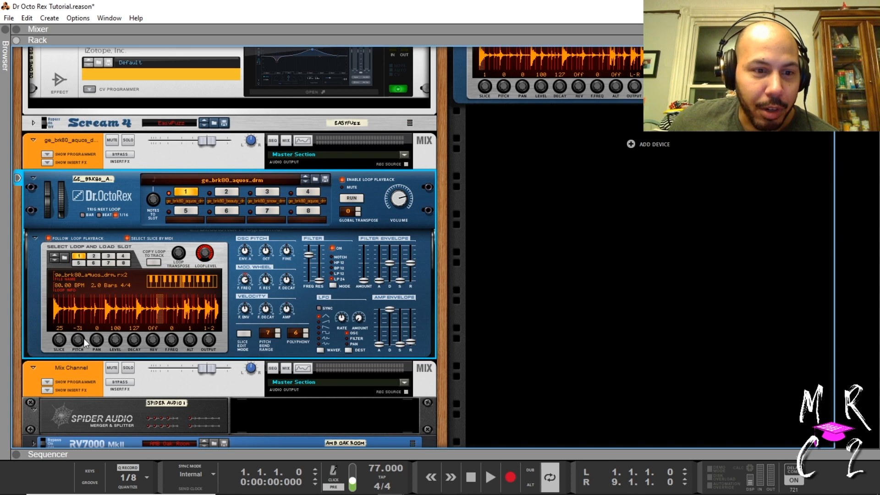
left_click_drag(82, 340, 92, 328)
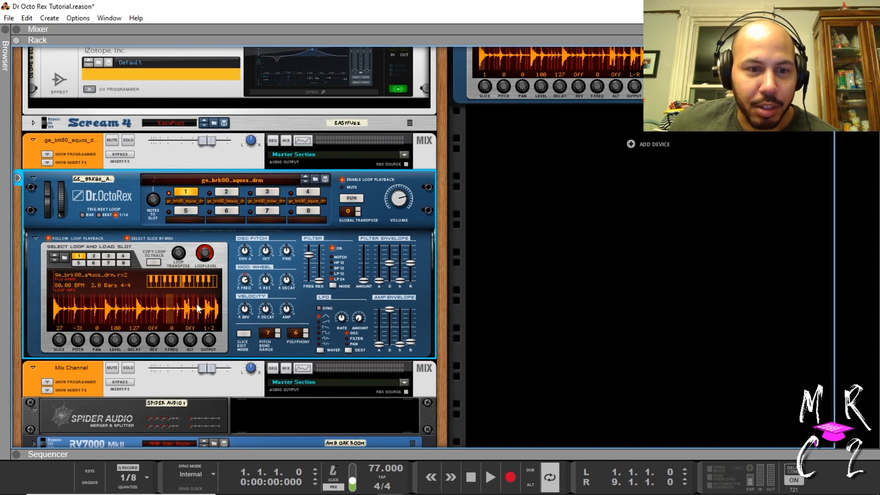
left_click(243, 334)
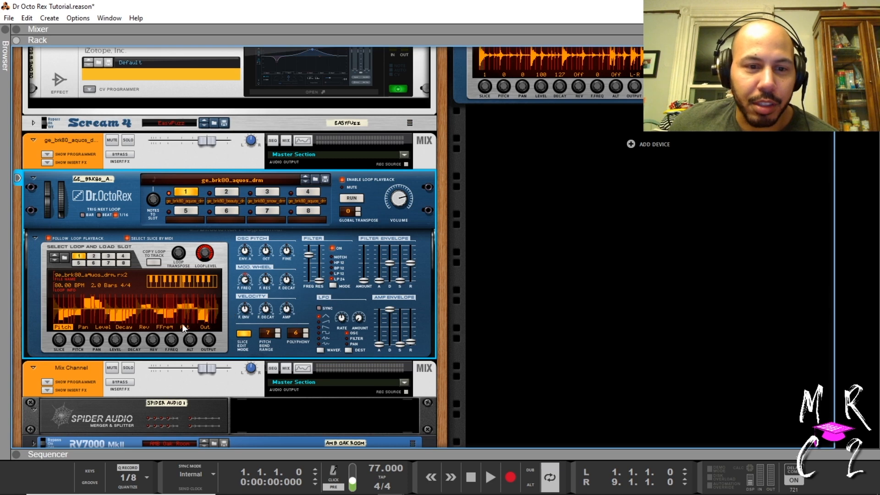
- Flip the rack to its rear side and reduce the cable clutter to expose the wiring between Dr. OctoRex and its mix channel
scroll(220, 318, "up", 3)
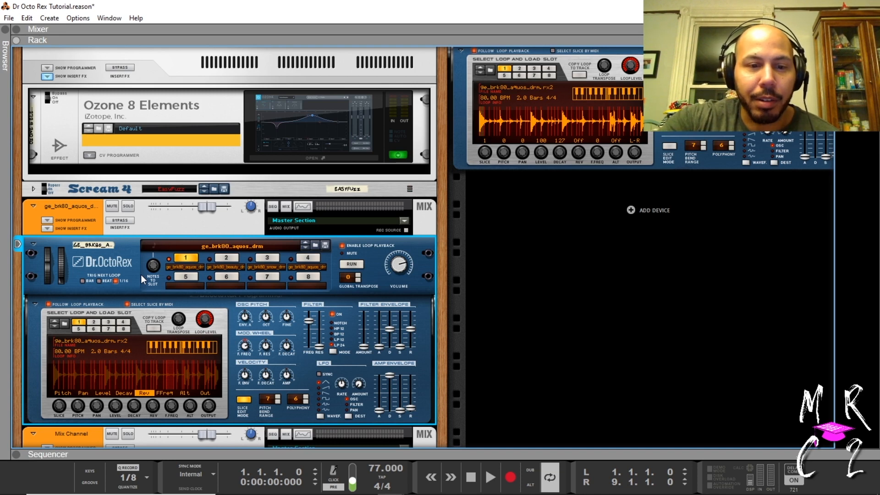
key("Tab")
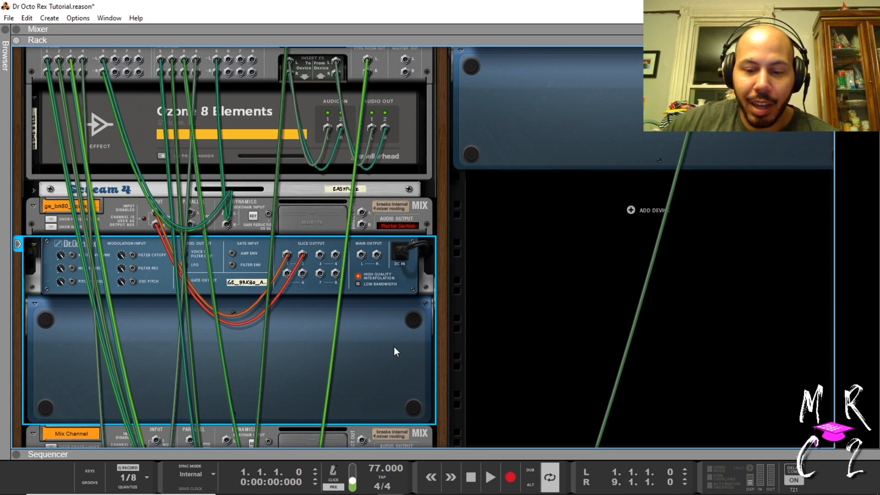
key("k")
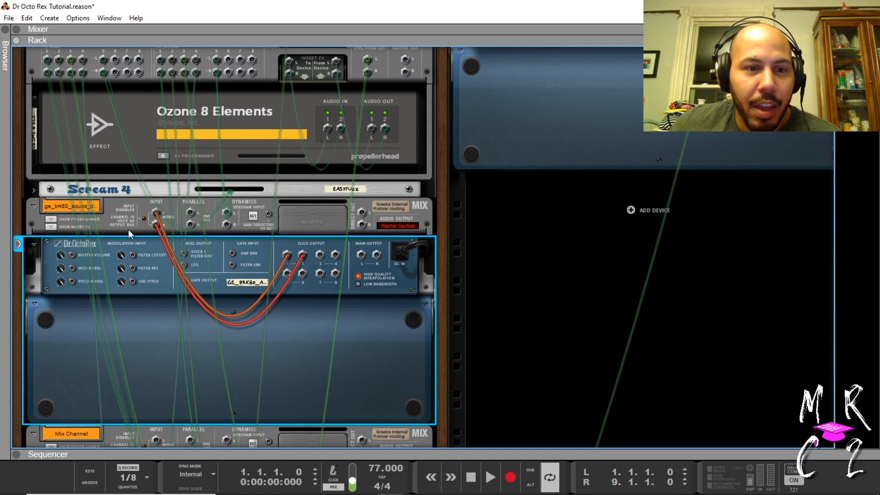
left_click(154, 216)
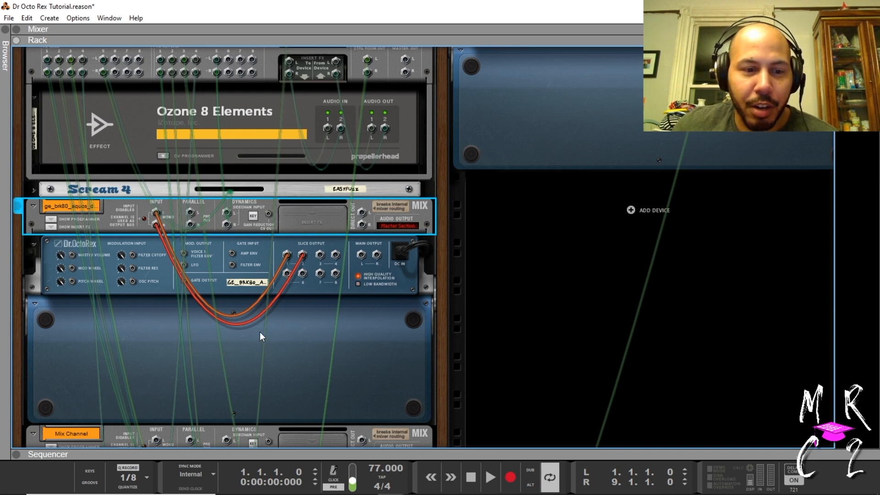
scroll(259, 331, "down", 3)
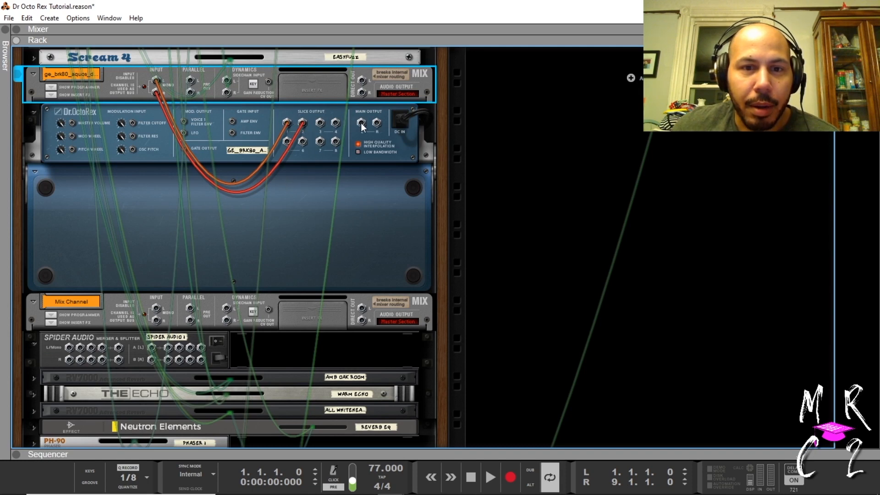
- Rewire Dr. OctoRex's main output to the mix channel above it and slice outputs 1-2 to the one below, and return to the front
left_click_drag(286, 123, 297, 120)
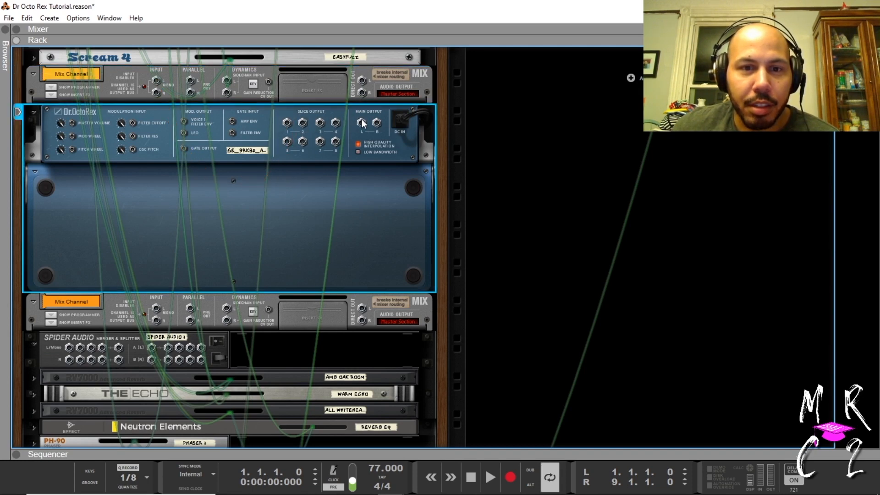
left_click_drag(362, 123, 155, 81)
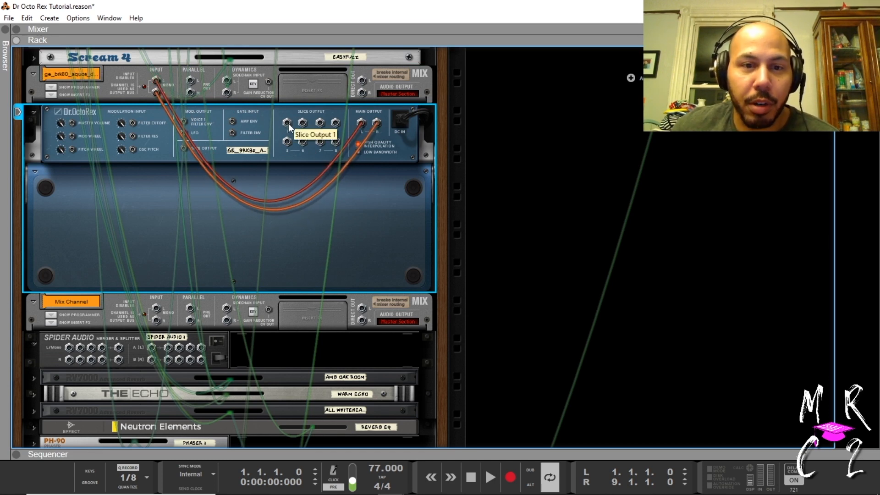
left_click_drag(287, 125, 156, 320)
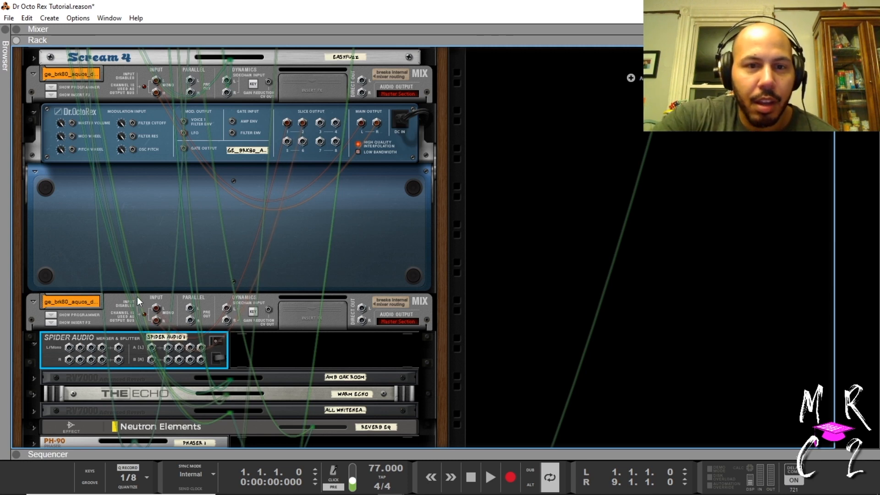
key("Tab")
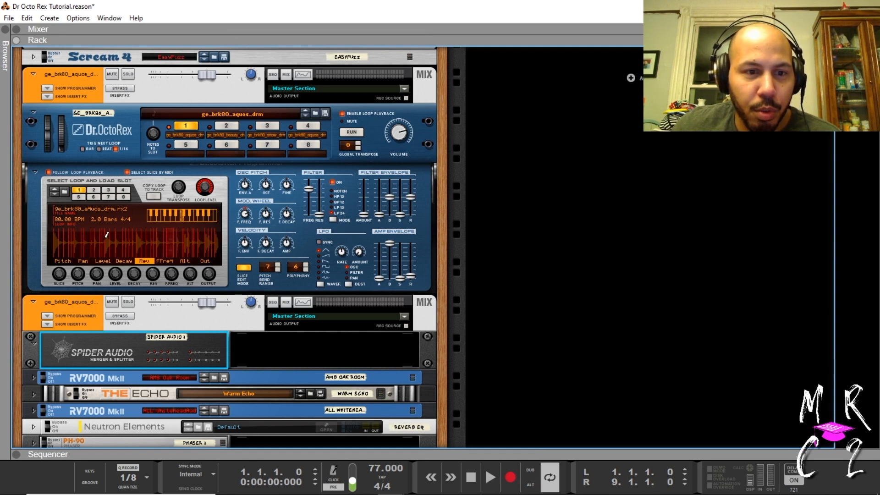
- Try reversing a slice in the first half of loop 1, and set it back to normal playback
left_click(158, 238)
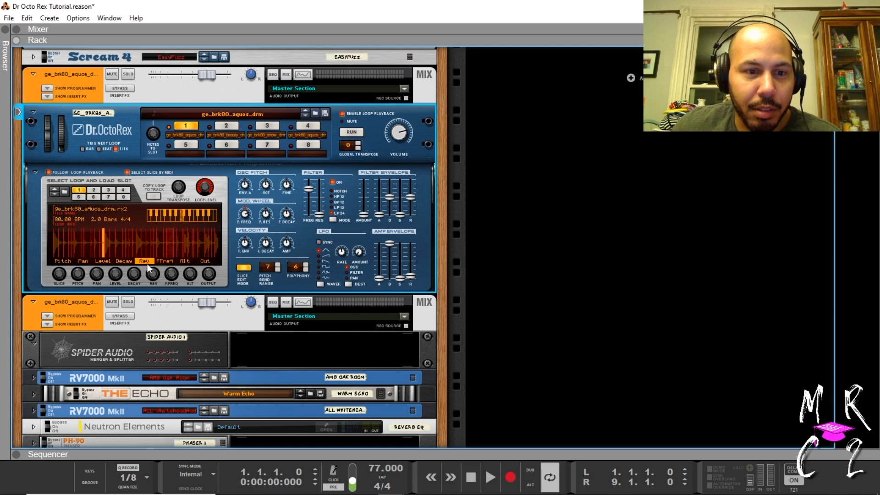
mouse_move(98, 242)
left_mouse_down()
mouse_move(115, 251)
mouse_move(114, 230)
left_mouse_up()
left_click(94, 252)
left_click(109, 232)
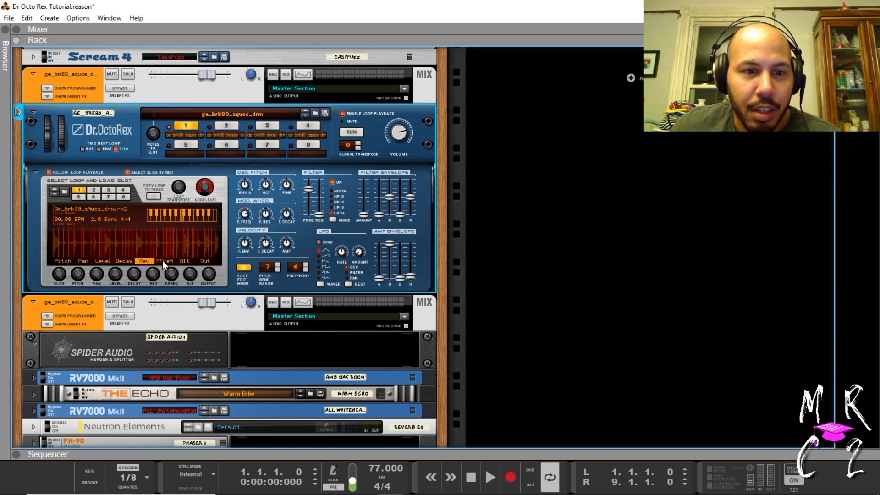
- Examine the alternate group and output assignments of loop 1's slices
left_click(184, 262)
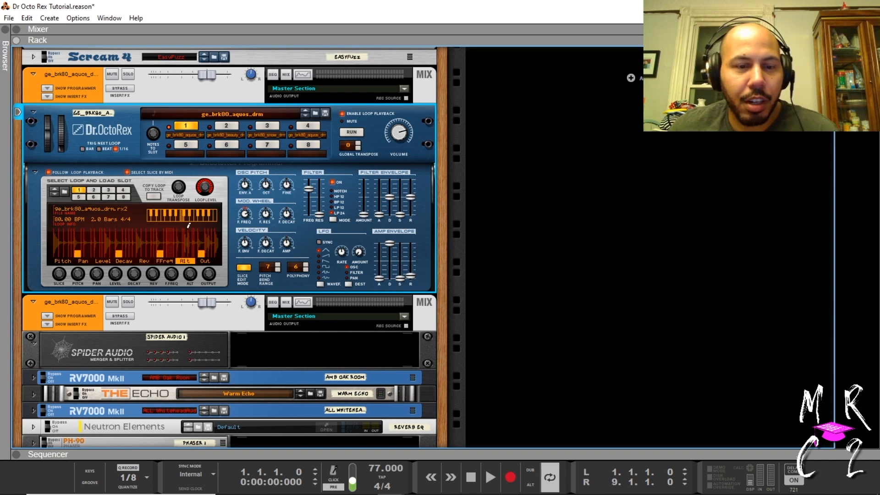
left_click(204, 261)
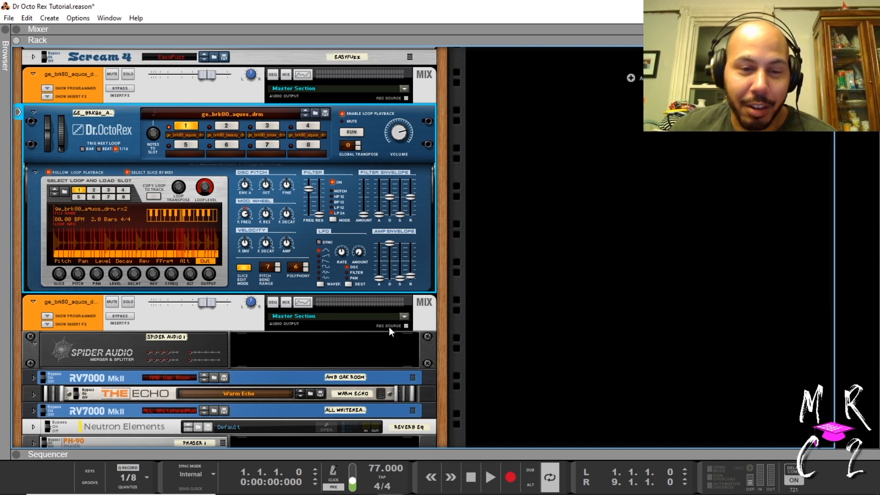
- Select loop 2, audition its slices and assign the two backbeat slices of the first bar to alternate group 1
left_click(223, 125)
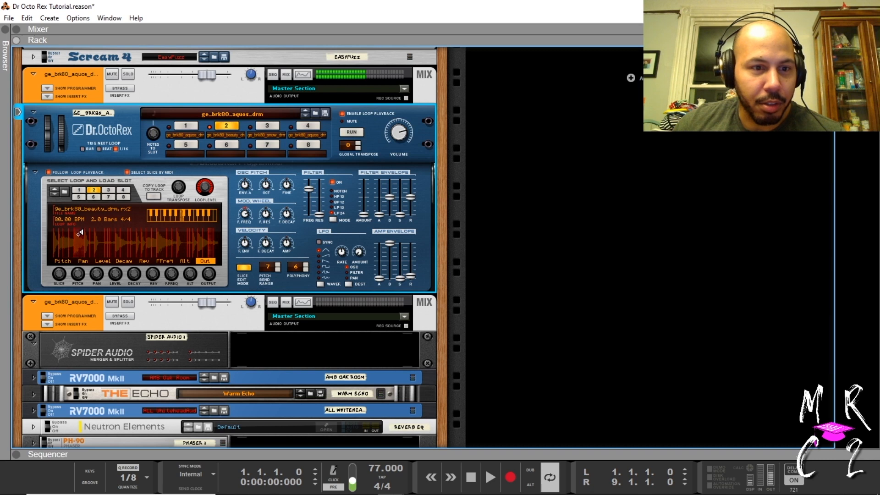
left_click(183, 262)
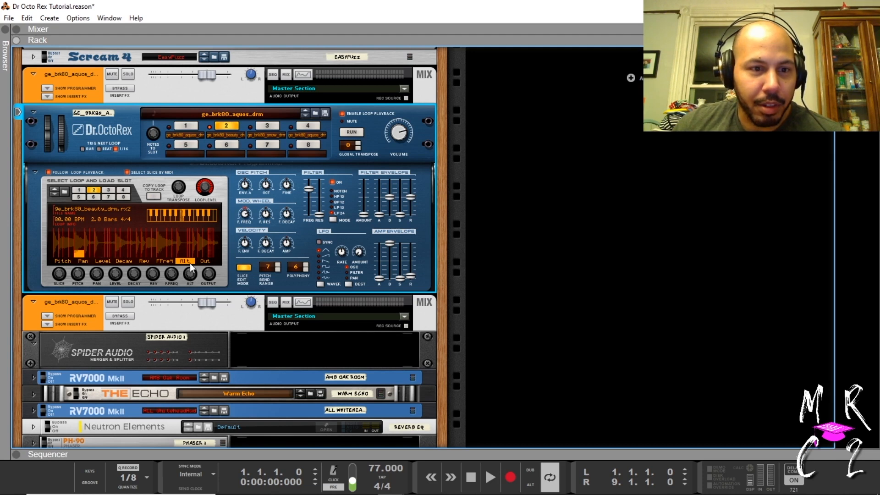
left_click(119, 236, "alt")
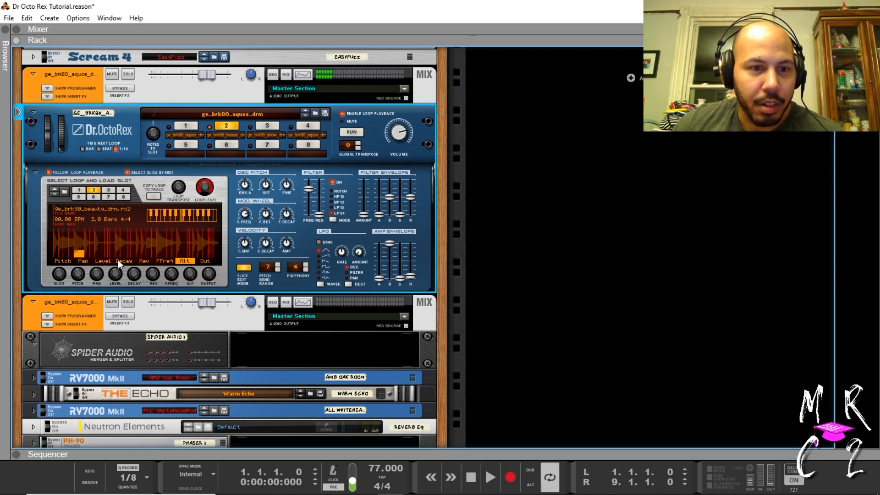
left_click(127, 236, "alt")
left_click(144, 236, "alt")
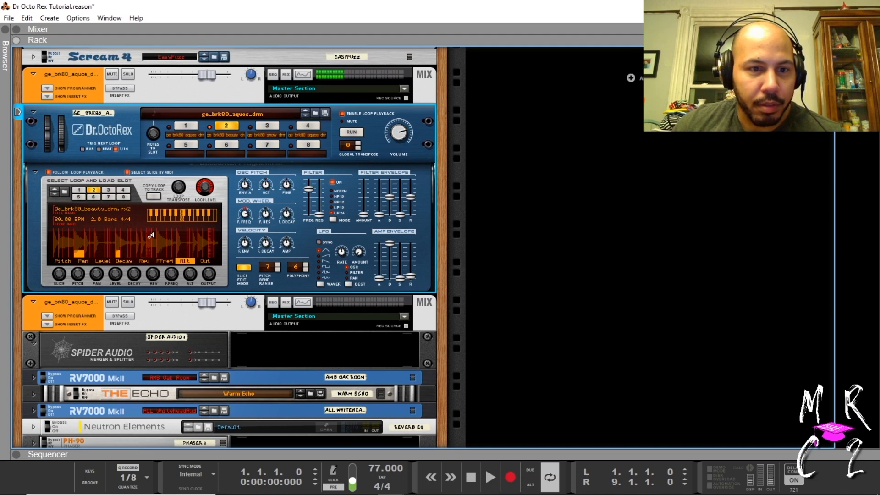
- Audition the second bar's slices in loop 2 and assign its two backbeat slices to alternate group 1
left_click(153, 236, "alt")
left_click(160, 236, "alt")
left_click(163, 252)
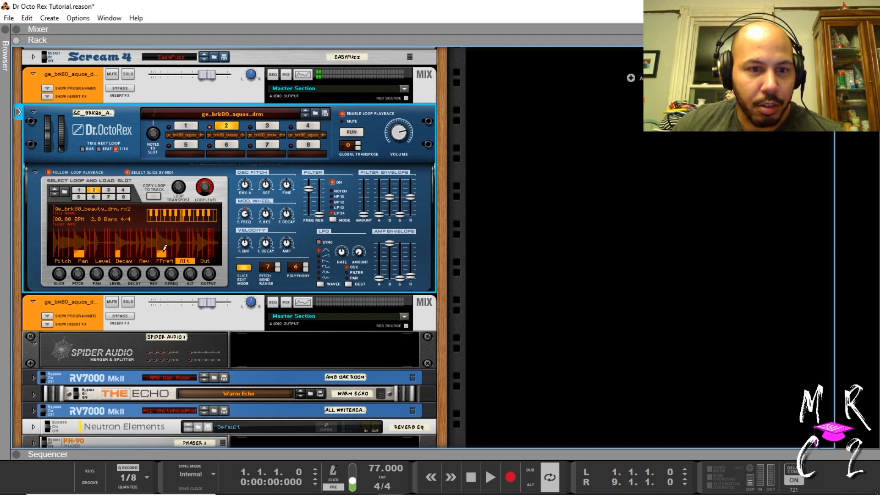
left_click(181, 235, "alt")
left_click(202, 234, "alt")
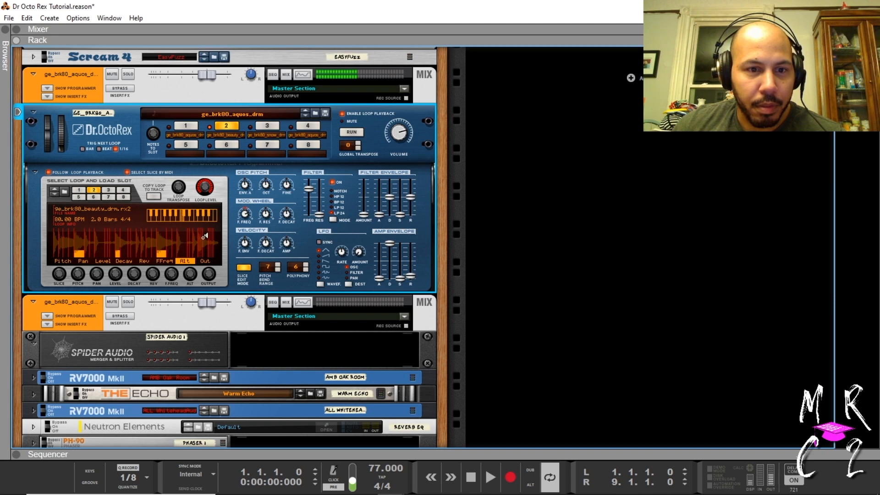
left_click(200, 236, "alt")
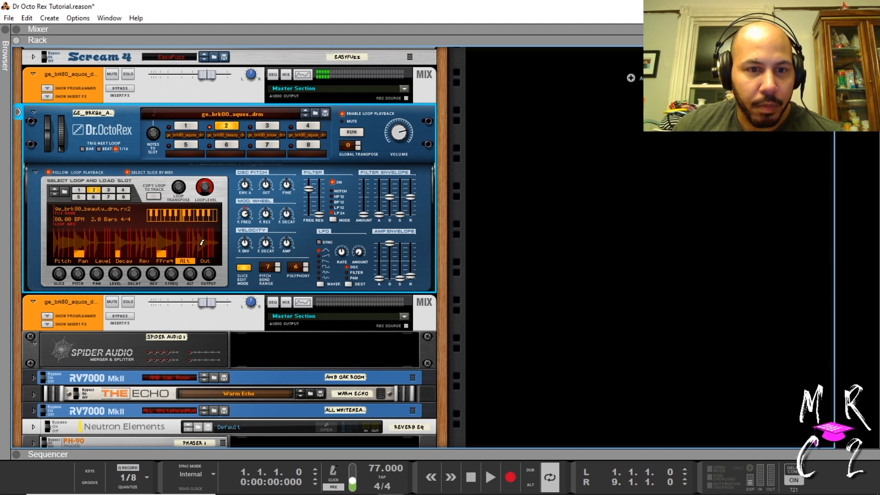
left_click(201, 253)
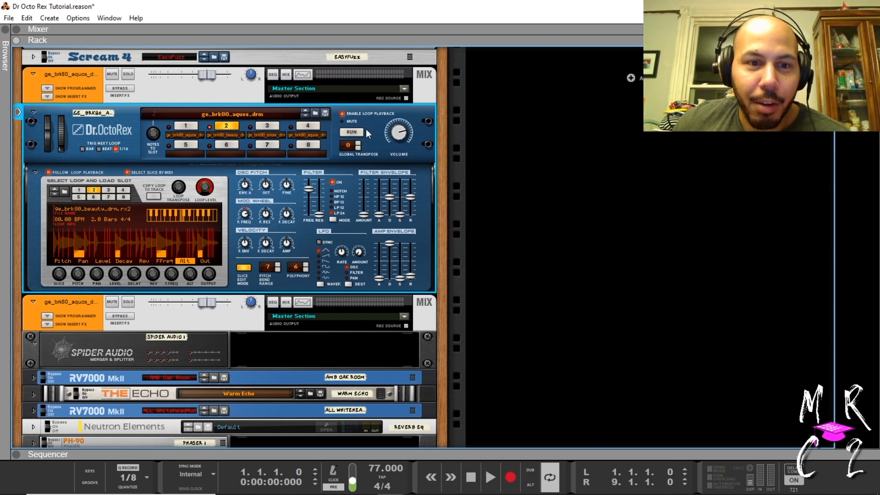
- Turn off slice edit mode and run loop 2 to hear its alternating slices, and stop playback
left_click(243, 268)
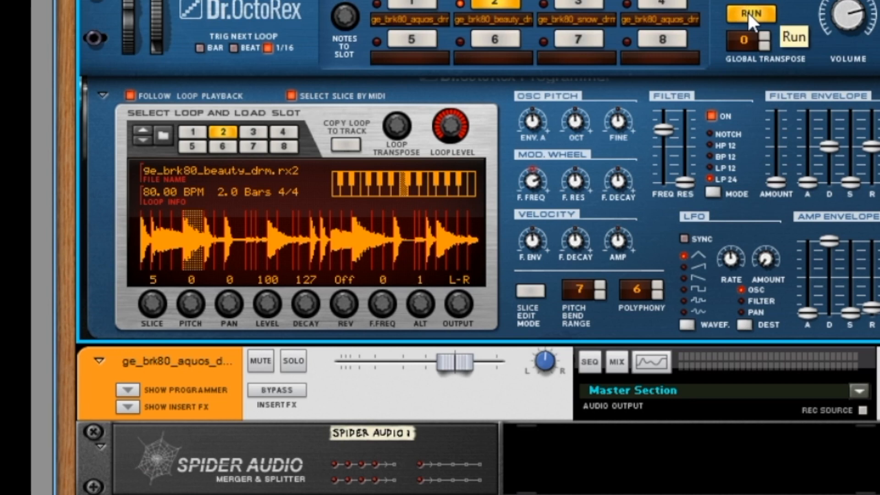
left_click(351, 132)
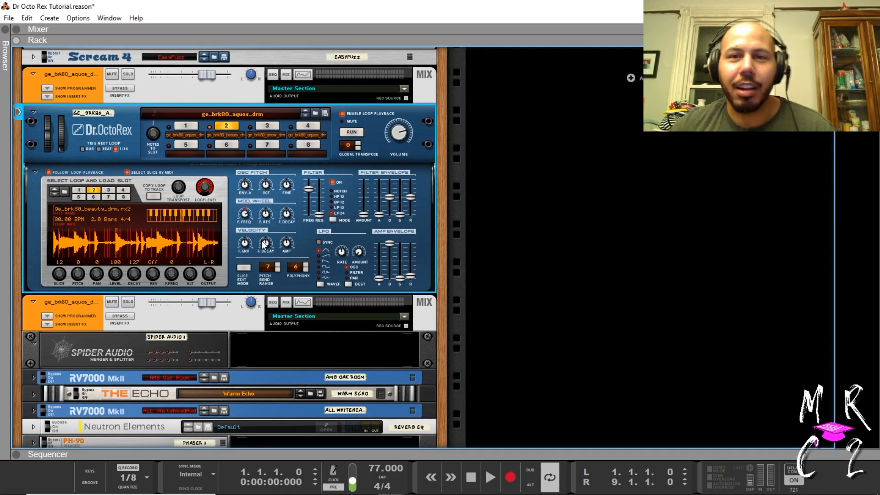
mouse_move(263, 245)
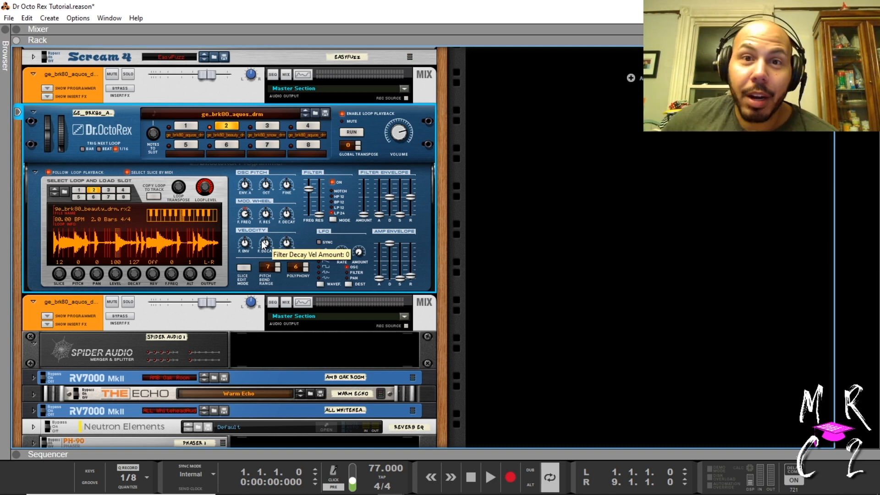